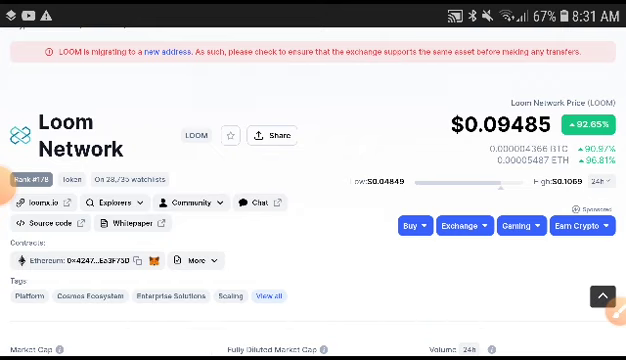
Step: Circle the Loom Network price ($0.09485, +92.65%) in red and draw an arrow pointing at it
{"action": "left_click", "coordinate": [464, 225]}
{"action": "left_click", "coordinate": [602, 296]}
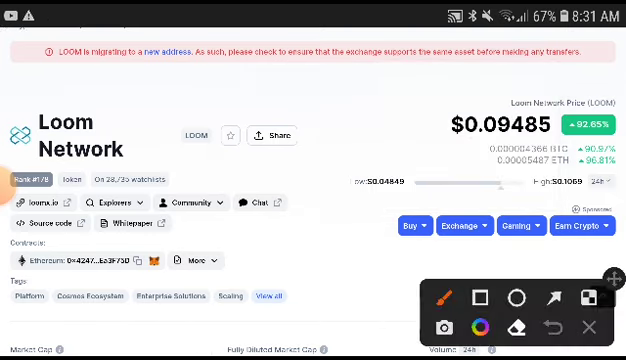
{"action": "left_click_drag", "start_coordinate": [610, 60], "coordinate": [420, 150]}
{"action": "left_click_drag", "start_coordinate": [260, 268], "coordinate": [440, 185]}
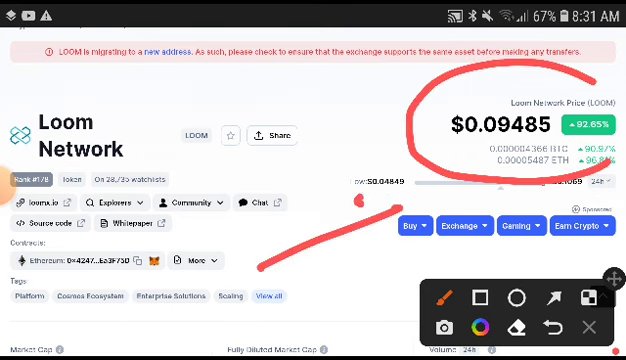
{"action": "left_click_drag", "start_coordinate": [355, 205], "coordinate": [395, 245]}
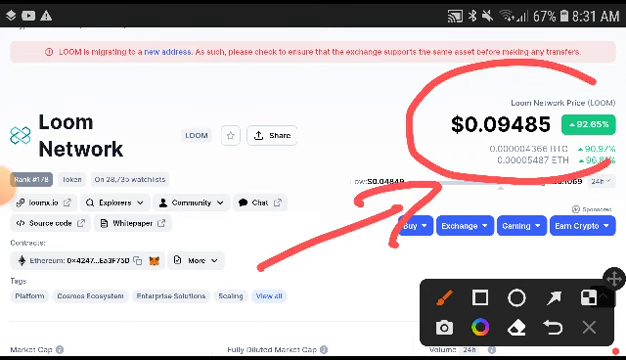
Step: Clear the price marks, then circle the $531,086,741 24h volume in red with arrows toward it
{"action": "left_click", "coordinate": [589, 327]}
{"action": "scroll", "coordinate": [313, 200], "scroll_direction": "down", "scroll_amount": 5}
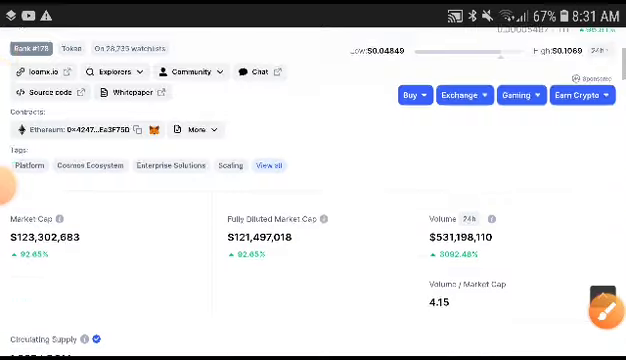
{"action": "scroll", "coordinate": [313, 200], "scroll_direction": "down", "scroll_amount": 3}
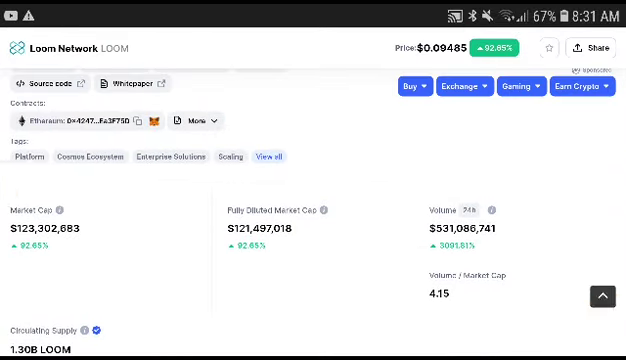
{"action": "left_click", "coordinate": [604, 308]}
{"action": "mouse_move", "coordinate": [540, 160]}
{"action": "left_mouse_down"}
{"action": "mouse_move", "coordinate": [575, 240]}
{"action": "mouse_move", "coordinate": [560, 230]}
{"action": "left_mouse_up"}
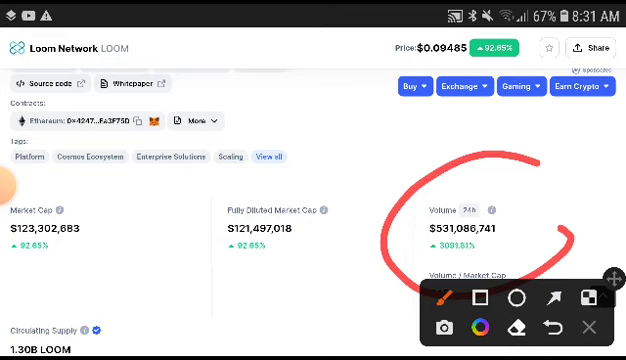
{"action": "mouse_move", "coordinate": [250, 305]}
{"action": "left_mouse_down"}
{"action": "mouse_move", "coordinate": [235, 310]}
{"action": "mouse_move", "coordinate": [400, 265]}
{"action": "left_mouse_up"}
{"action": "left_click_drag", "start_coordinate": [330, 270], "coordinate": [400, 270]}
{"action": "left_click_drag", "start_coordinate": [115, 205], "coordinate": [430, 210]}
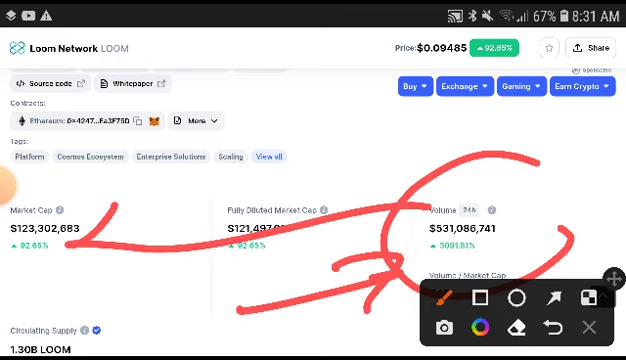
Step: Scribble and arc around the $123,508,305 market cap, add strokes toward the price, then clear everything
{"action": "left_click_drag", "start_coordinate": [5, 190], "coordinate": [140, 190]}
{"action": "left_click_drag", "start_coordinate": [85, 190], "coordinate": [110, 255]}
{"action": "left_click_drag", "start_coordinate": [5, 270], "coordinate": [335, 92]}
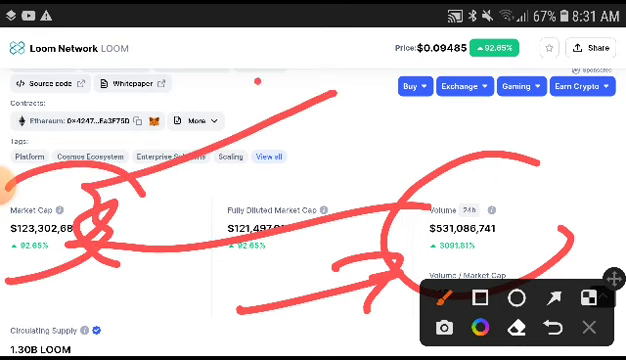
{"action": "mouse_move", "coordinate": [256, 82]}
{"action": "left_mouse_down"}
{"action": "mouse_move", "coordinate": [398, 58]}
{"action": "mouse_move", "coordinate": [375, 150]}
{"action": "left_mouse_up"}
{"action": "left_click", "coordinate": [589, 327]}
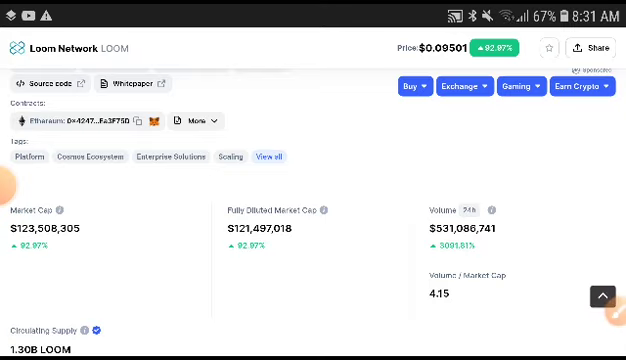
{"action": "scroll", "coordinate": [313, 200], "scroll_direction": "down", "scroll_amount": 2}
{"action": "scroll", "coordinate": [313, 200], "scroll_direction": "down", "scroll_amount": 2}
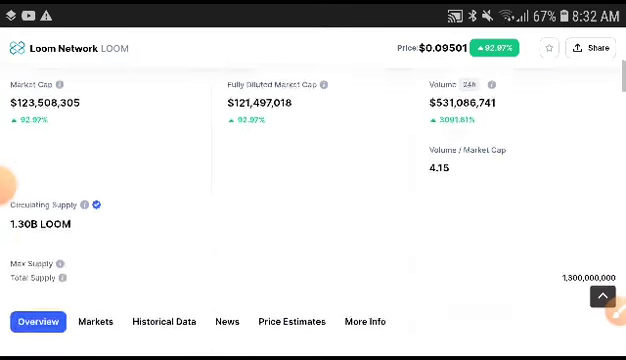
{"action": "scroll", "coordinate": [313, 200], "scroll_direction": "down", "scroll_amount": 2}
{"action": "scroll", "coordinate": [313, 200], "scroll_direction": "down", "scroll_amount": 2}
{"action": "scroll", "coordinate": [313, 200], "scroll_direction": "down", "scroll_amount": 1}
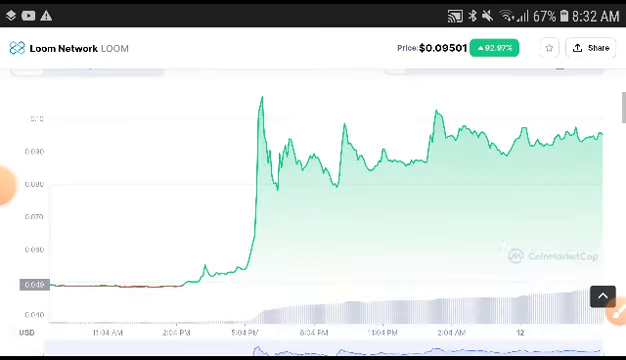
Step: Circle the chart's spike near 0.10 in red, trace the later swings, then clear the marks
{"action": "left_click", "coordinate": [603, 296]}
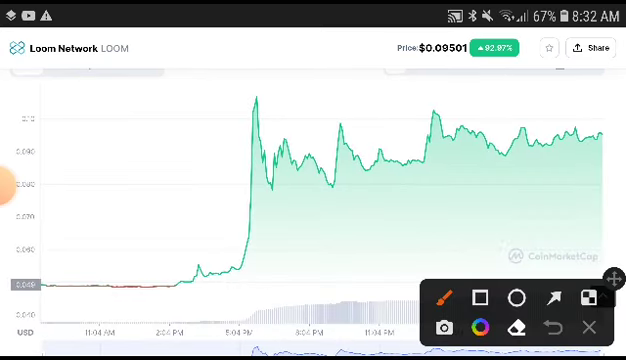
{"action": "left_click_drag", "start_coordinate": [220, 298], "coordinate": [272, 160]}
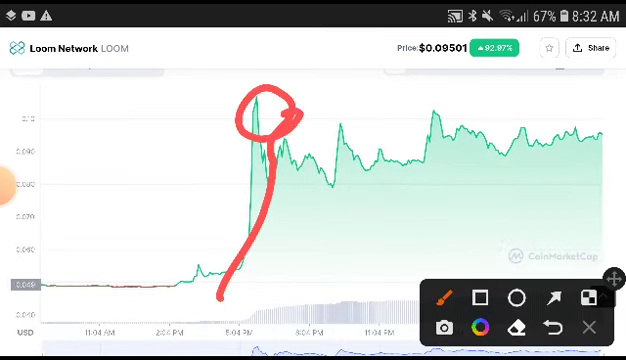
{"action": "mouse_move", "coordinate": [290, 120]}
{"action": "left_mouse_down"}
{"action": "mouse_move", "coordinate": [340, 185]}
{"action": "mouse_move", "coordinate": [410, 185]}
{"action": "mouse_move", "coordinate": [430, 105]}
{"action": "mouse_move", "coordinate": [530, 140]}
{"action": "mouse_move", "coordinate": [575, 135]}
{"action": "mouse_move", "coordinate": [590, 115]}
{"action": "left_mouse_up"}
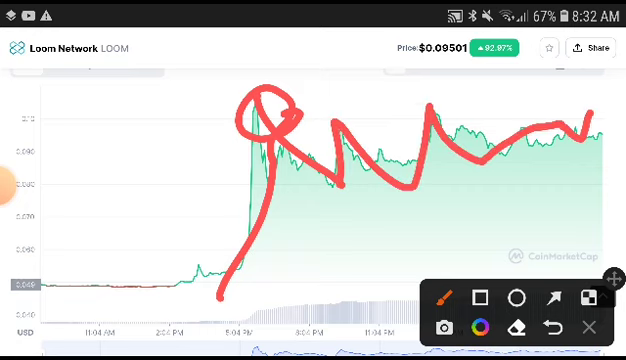
{"action": "left_click", "coordinate": [589, 327]}
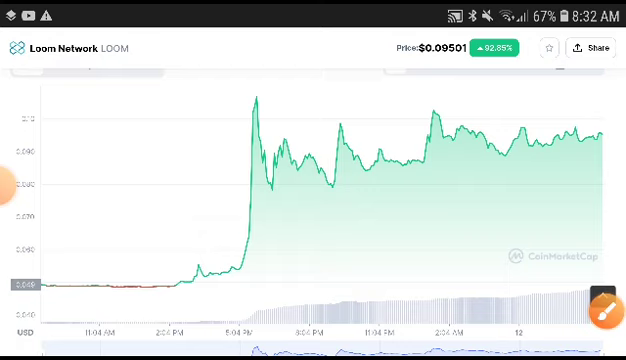
{"action": "left_click", "coordinate": [604, 310]}
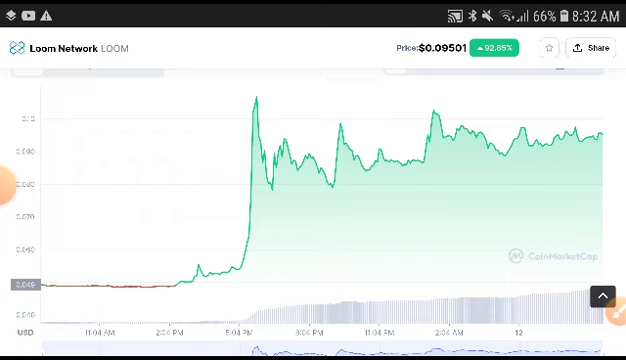
{"action": "scroll", "coordinate": [313, 200], "scroll_direction": "up", "scroll_amount": 2}
{"action": "scroll", "coordinate": [313, 200], "scroll_direction": "down", "scroll_amount": 6}
{"action": "scroll", "coordinate": [313, 200], "scroll_direction": "up", "scroll_amount": 2}
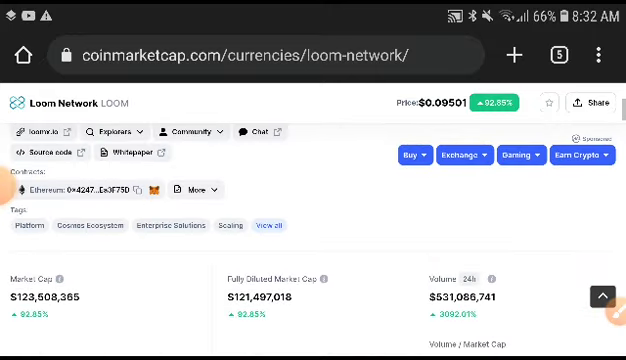
{"action": "scroll", "coordinate": [313, 200], "scroll_direction": "up", "scroll_amount": 5}
{"action": "scroll", "coordinate": [313, 200], "scroll_direction": "up", "scroll_amount": 3}
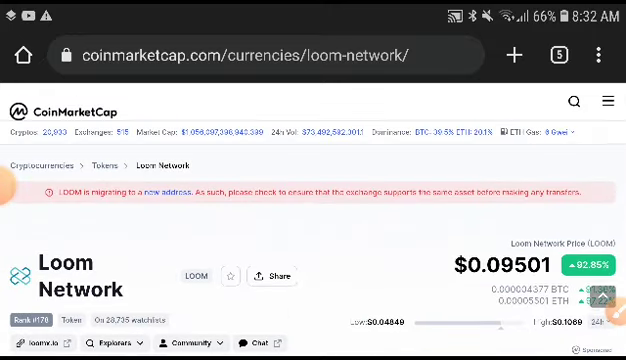